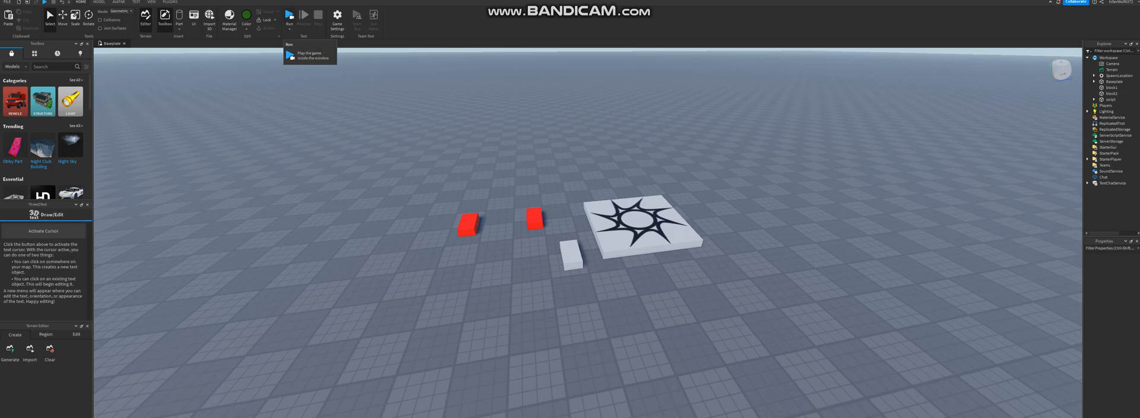
- Briefly playtest, stop, and remove the old blocks from the scene
{"action": "left_click", "coordinate": [289, 16]}
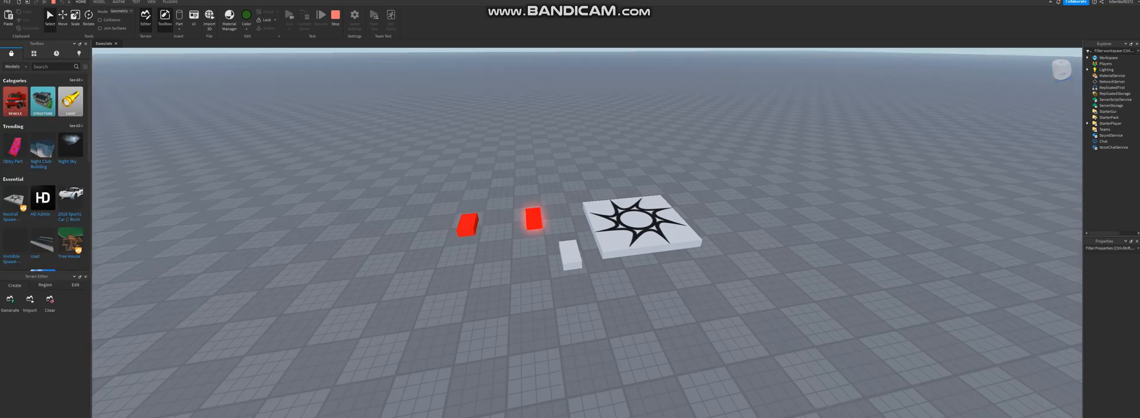
{"action": "left_click", "coordinate": [335, 14]}
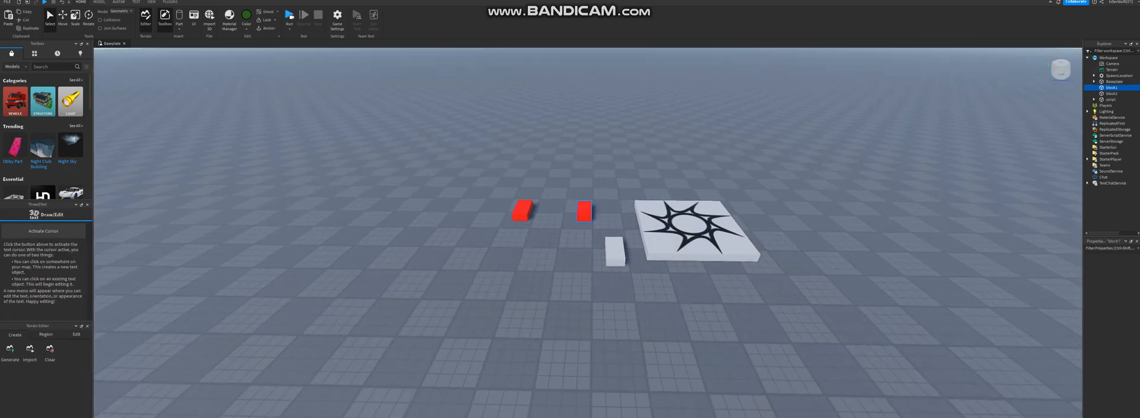
{"action": "key", "text": "ctrl+z"}
{"action": "key", "text": "ctrl+z"}
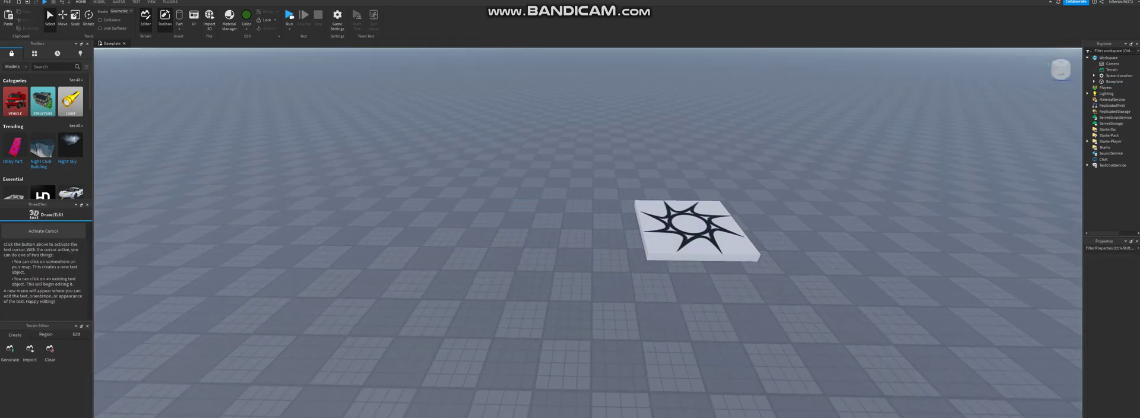
- Insert a Cylinder part and scale it into a large flat disc
{"action": "left_click", "coordinate": [180, 25]}
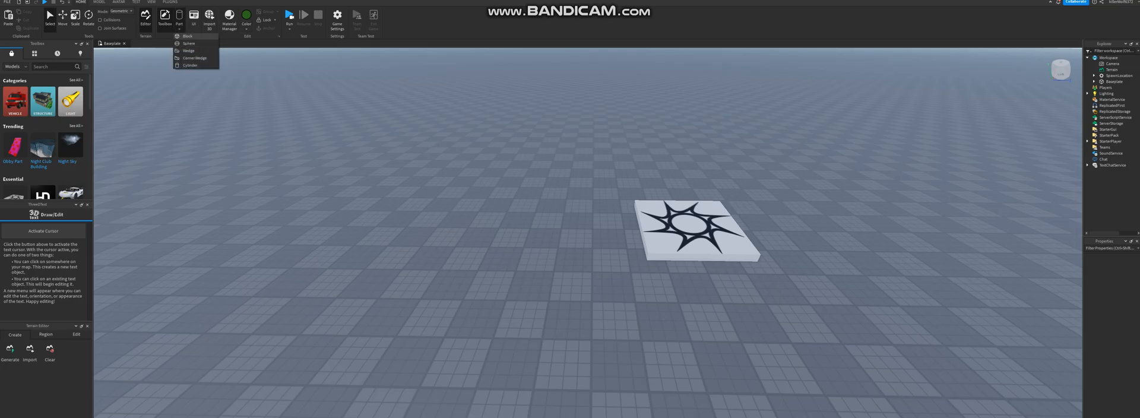
{"action": "left_click", "coordinate": [191, 68]}
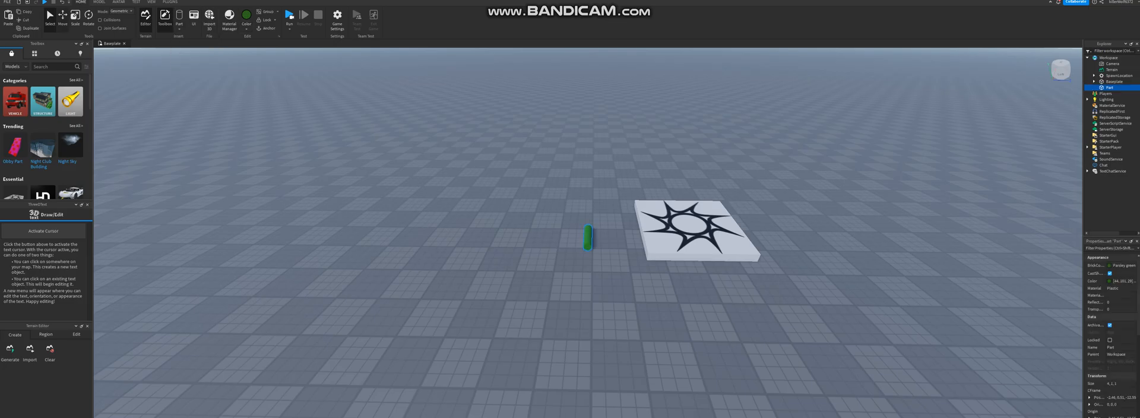
{"action": "left_click", "coordinate": [63, 15]}
{"action": "key", "text": "f"}
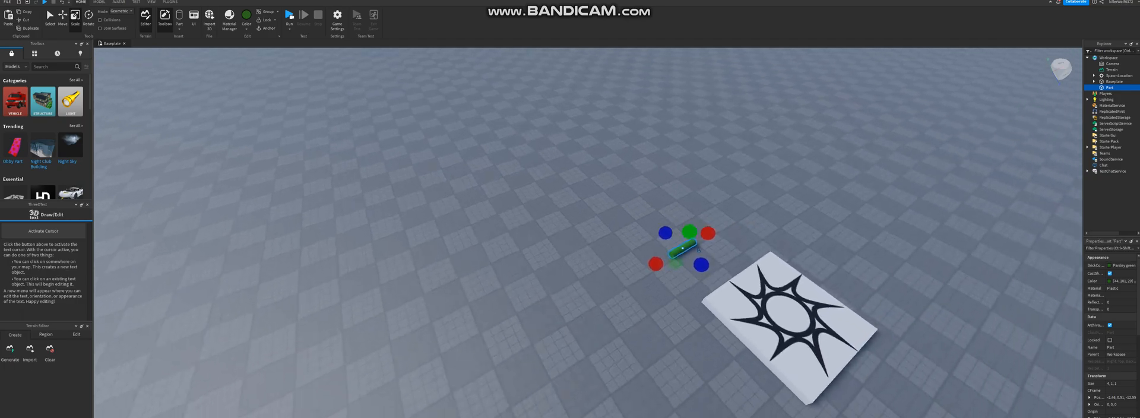
{"action": "left_click_drag", "start_coordinate": [614, 197], "coordinate": [577, 215]}
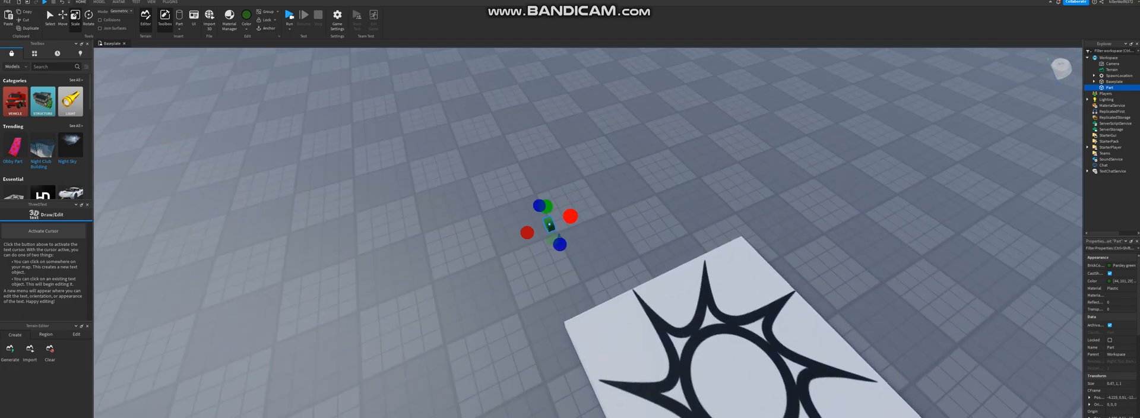
{"action": "right_click_drag", "start_coordinate": [577, 215], "coordinate": [597, 257]}
{"action": "left_click_drag", "start_coordinate": [566, 194], "coordinate": [559, 114]}
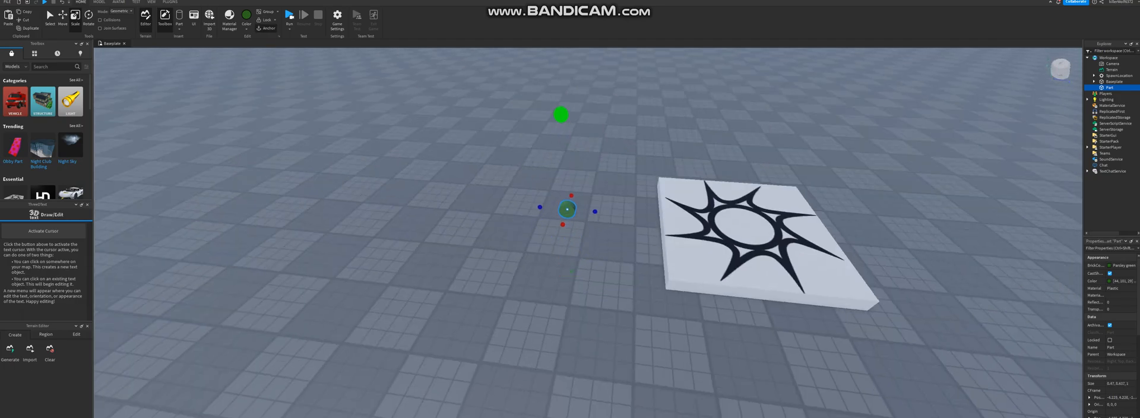
{"action": "mouse_move", "coordinate": [596, 238]}
{"action": "left_mouse_down"}
{"action": "mouse_move", "coordinate": [700, 213]}
{"action": "mouse_move", "coordinate": [793, 227]}
{"action": "mouse_move", "coordinate": [677, 220]}
{"action": "left_mouse_up"}
{"action": "scroll", "coordinate": [671, 219], "scroll_direction": "down", "scroll_amount": 5}
{"action": "scroll", "coordinate": [676, 213], "scroll_direction": "up", "scroll_amount": 2}
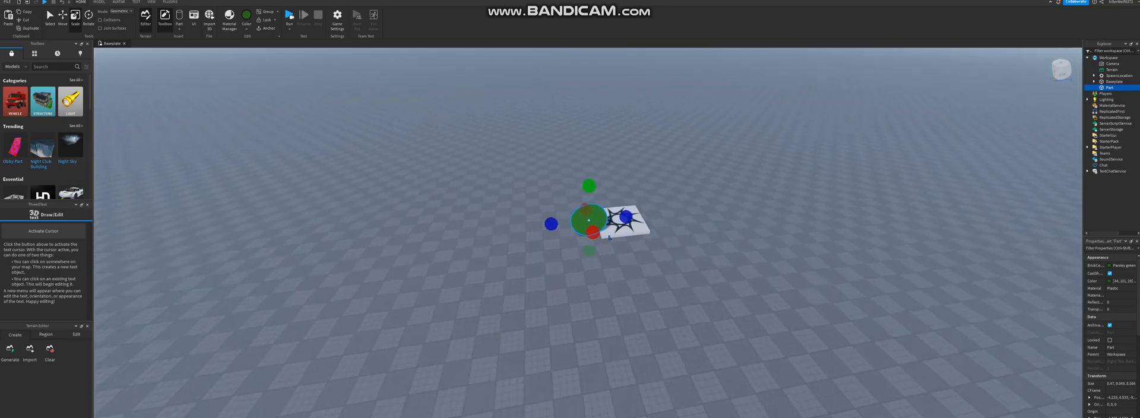
{"action": "scroll", "coordinate": [677, 213], "scroll_direction": "up", "scroll_amount": 2}
{"action": "scroll", "coordinate": [677, 214], "scroll_direction": "up", "scroll_amount": 2}
- Colour the disc bright red, duplicate it, and move the copy to its left
{"action": "left_click", "coordinate": [246, 15]}
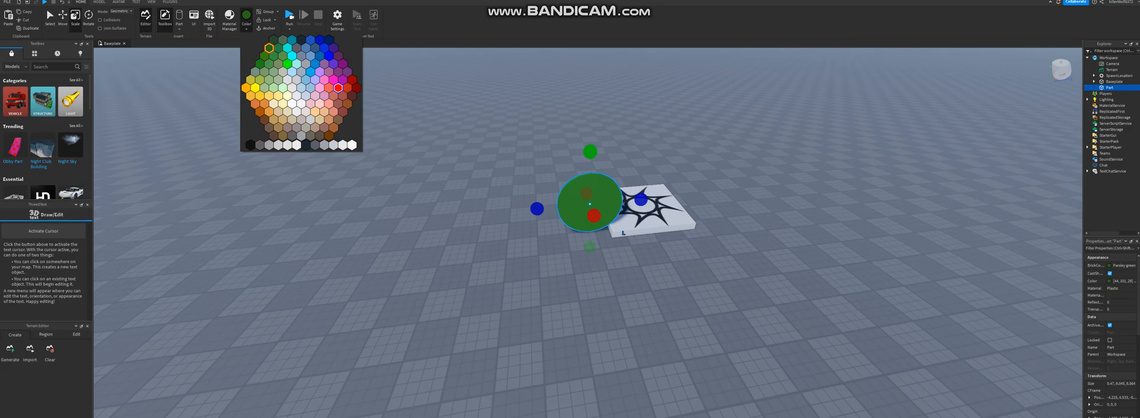
{"action": "left_click", "coordinate": [338, 87]}
{"action": "key", "text": "ctrl+d"}
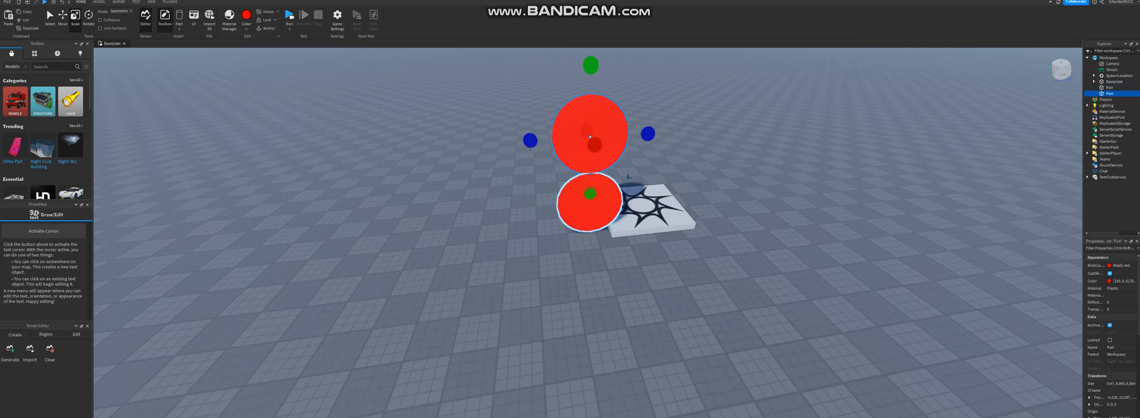
{"action": "left_click_drag", "start_coordinate": [590, 136], "coordinate": [497, 216]}
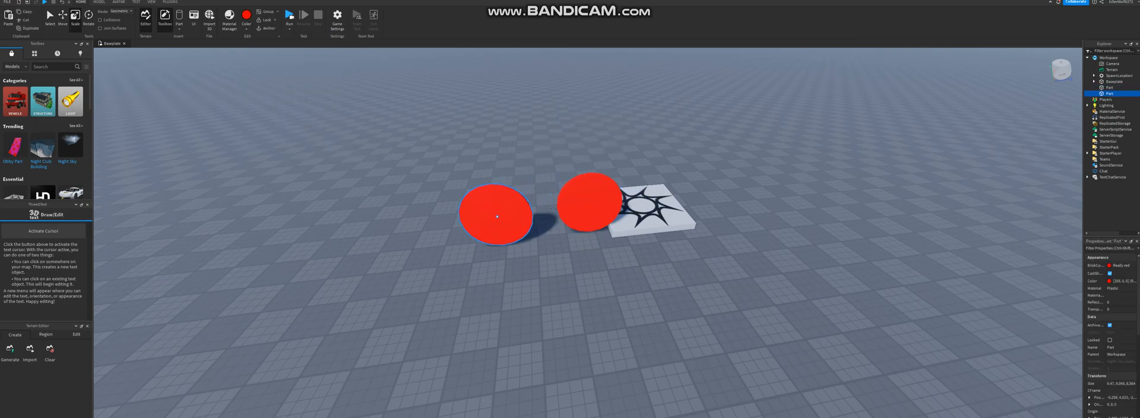
- Insert a Block part onto the floor in front of the discs and colour it green
{"action": "left_click", "coordinate": [180, 26]}
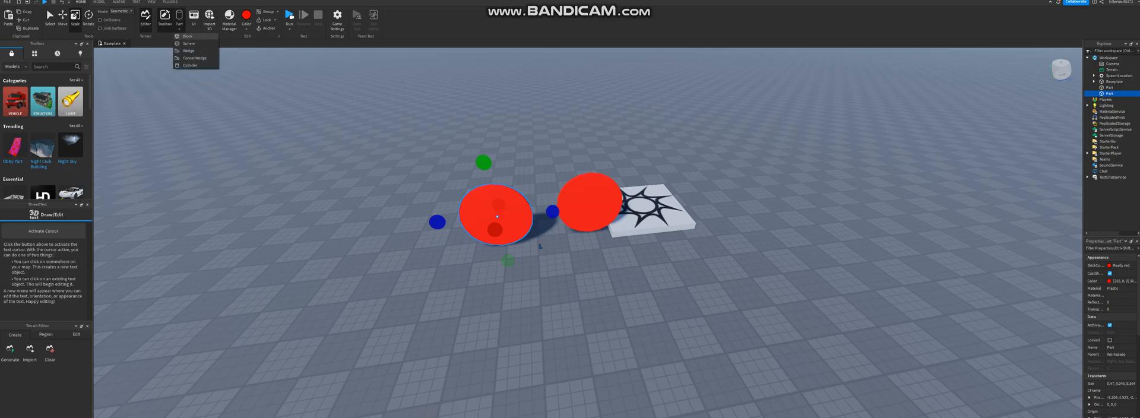
{"action": "left_click", "coordinate": [189, 47]}
{"action": "left_click_drag", "start_coordinate": [587, 176], "coordinate": [678, 345]}
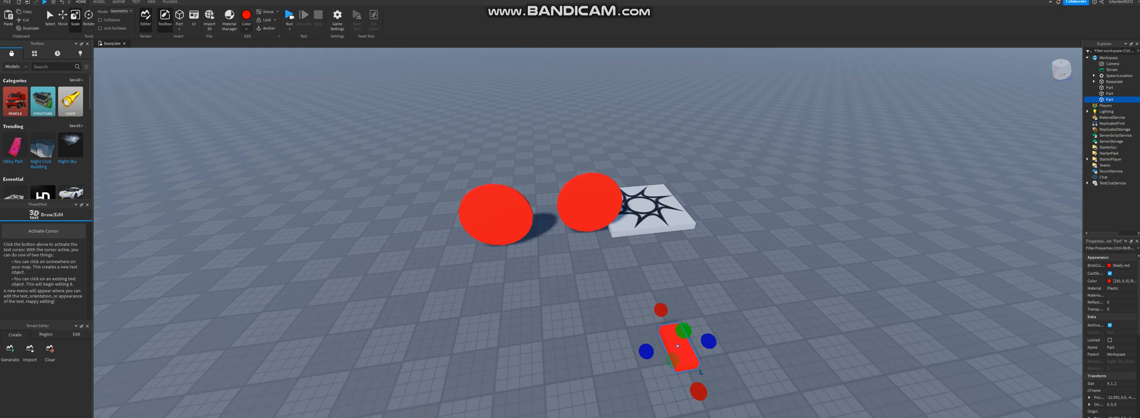
{"action": "left_click", "coordinate": [247, 25]}
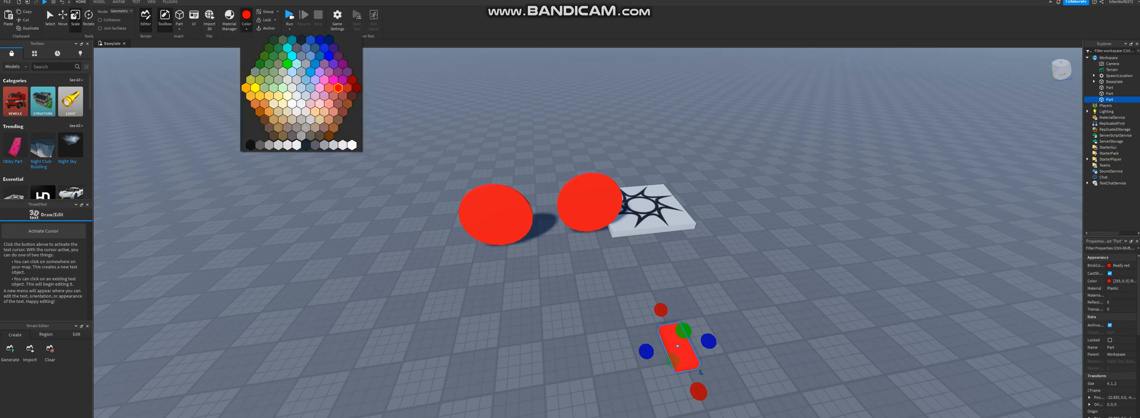
{"action": "left_click", "coordinate": [262, 60]}
{"action": "left_click", "coordinate": [589, 203]}
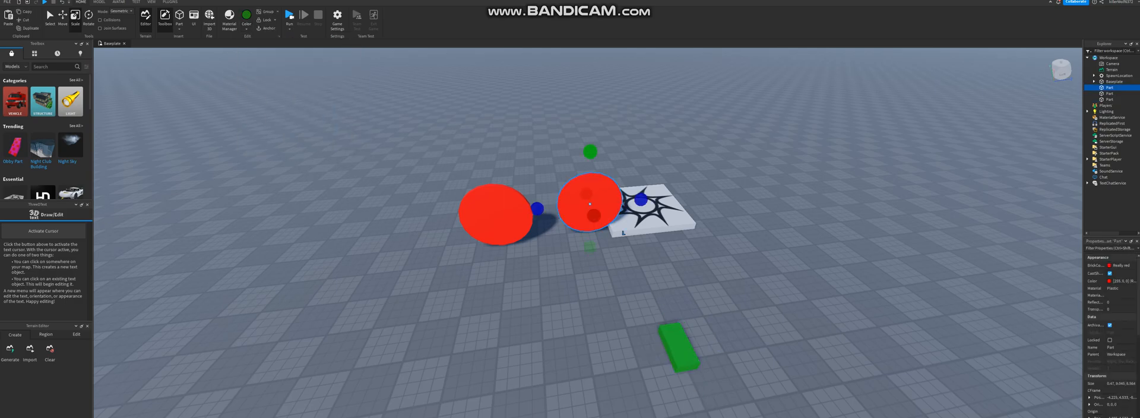
{"action": "left_click", "coordinate": [525, 229]}
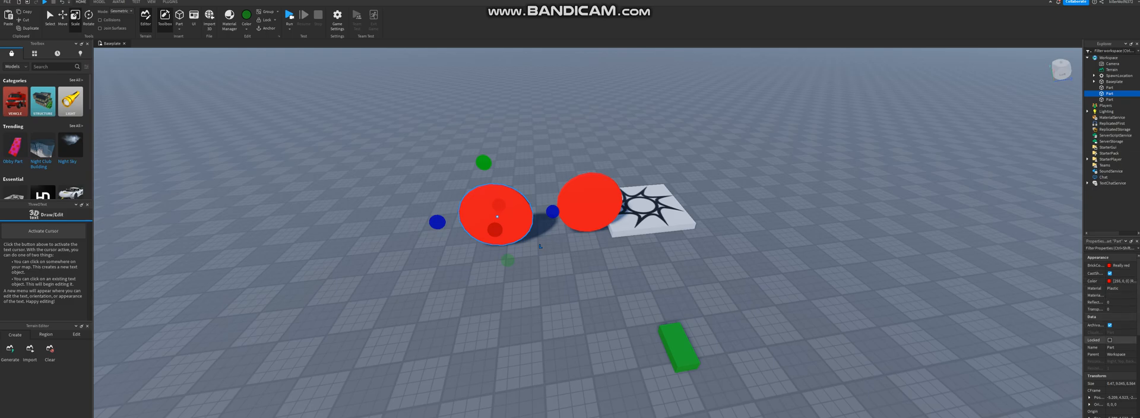
- Rename the left disc Light1, the right disc Light2, and the green block Flasher
{"action": "left_click", "coordinate": [1113, 347]}
{"action": "type", "text": "Light1"}
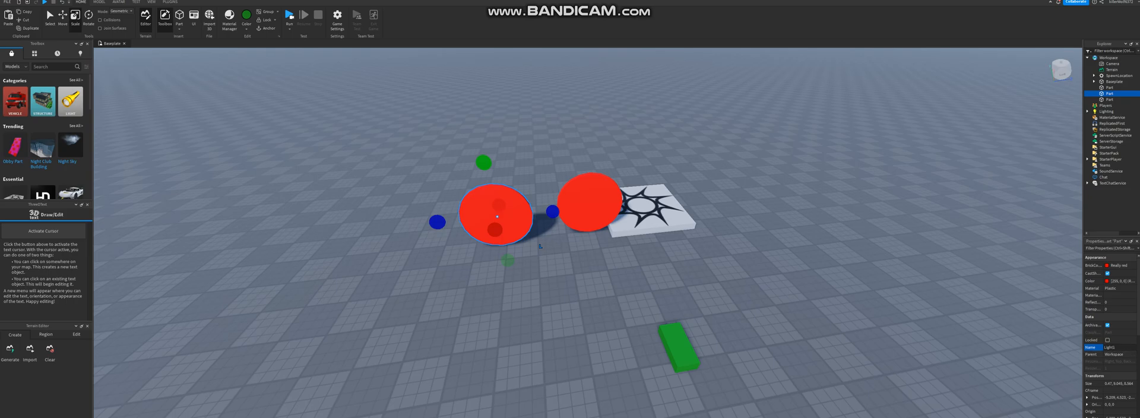
{"action": "left_click", "coordinate": [613, 222]}
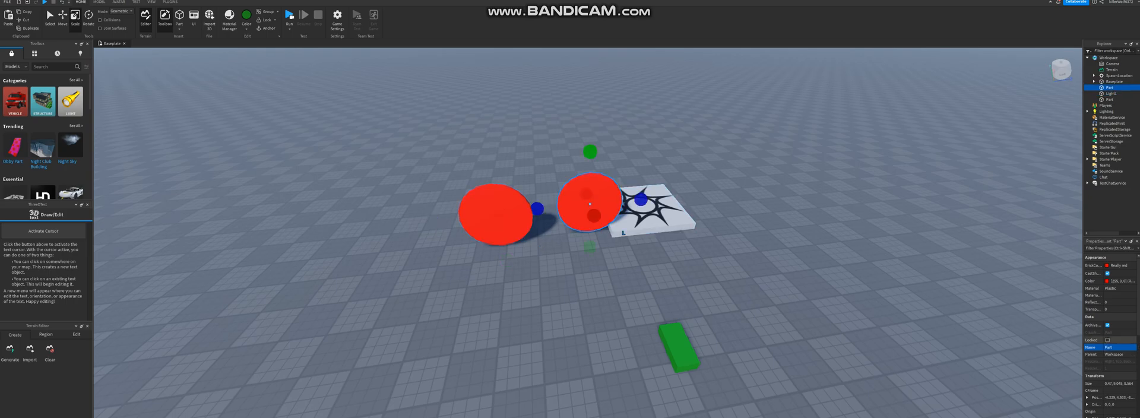
{"action": "key", "text": "BackSpace"}
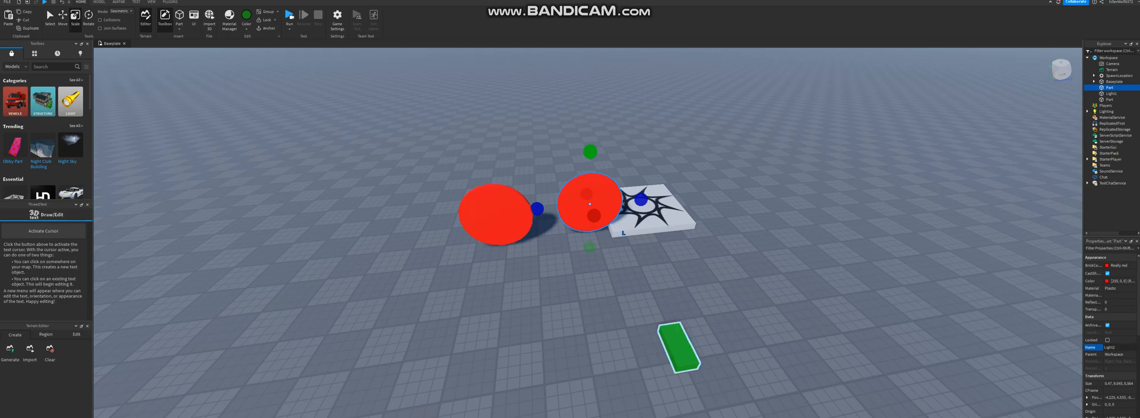
{"action": "left_click", "coordinate": [678, 345]}
{"action": "key", "text": "BackSpace"}
{"action": "type", "text": "Flasher"}
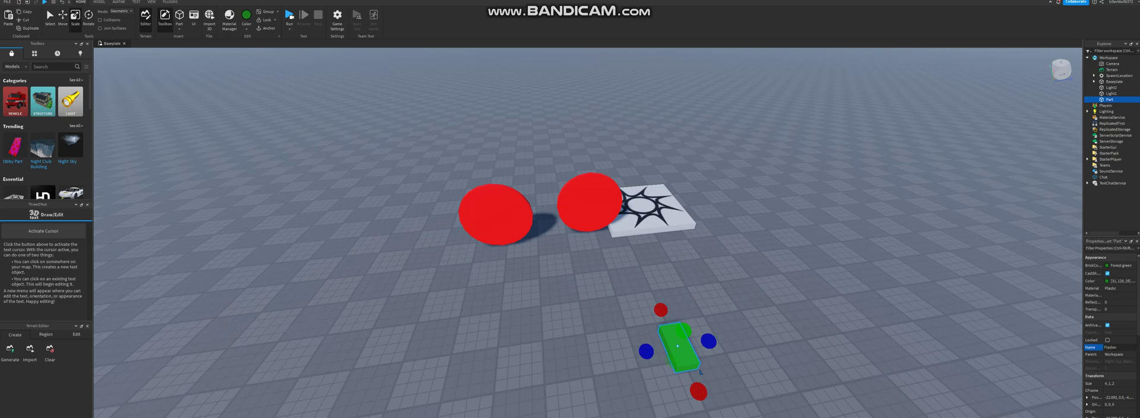
{"action": "key", "text": "Return"}
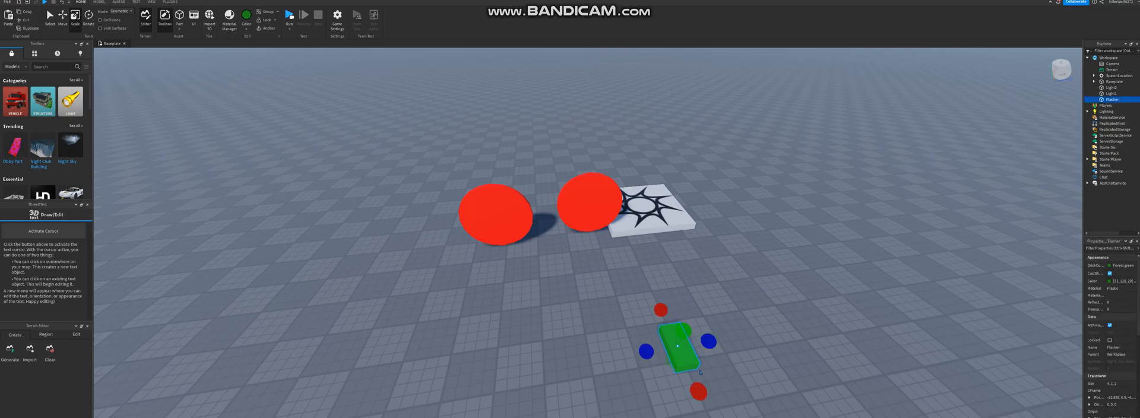
- Re-enter the Flasher name on the green block and check the Light1/Light2 discs
{"action": "left_click_drag", "start_coordinate": [589, 200], "coordinate": [574, 211]}
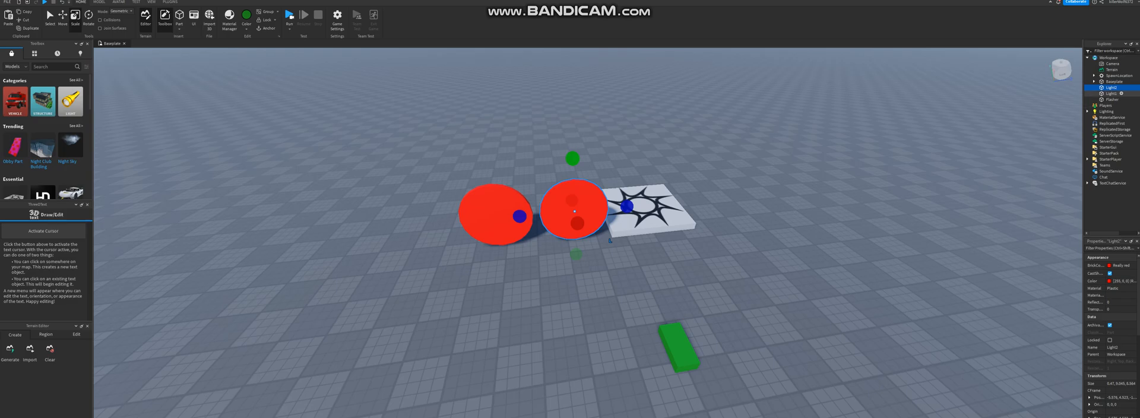
{"action": "left_click", "coordinate": [1113, 98]}
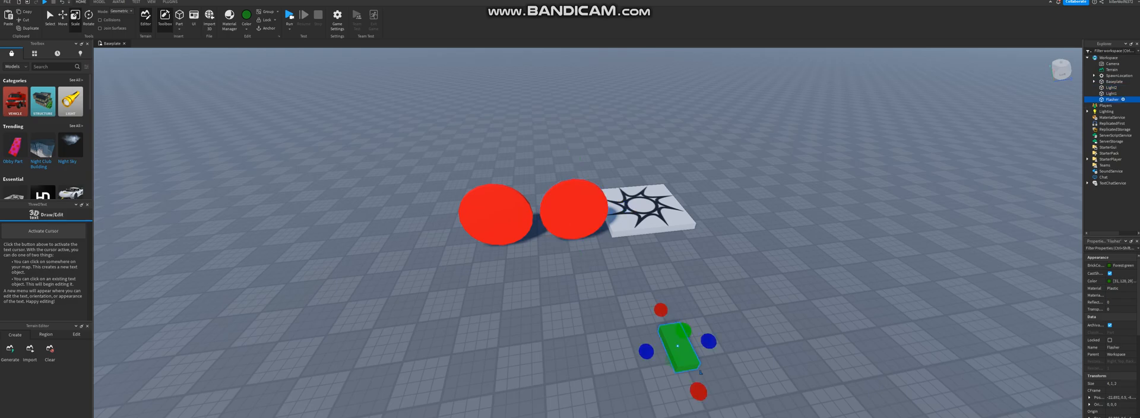
{"action": "key", "text": "F2"}
{"action": "key", "text": "BackSpace"}
{"action": "key", "text": "BackSpace"}
{"action": "key", "text": "BackSpace"}
{"action": "left_click", "coordinate": [699, 374]}
{"action": "left_click", "coordinate": [607, 236]}
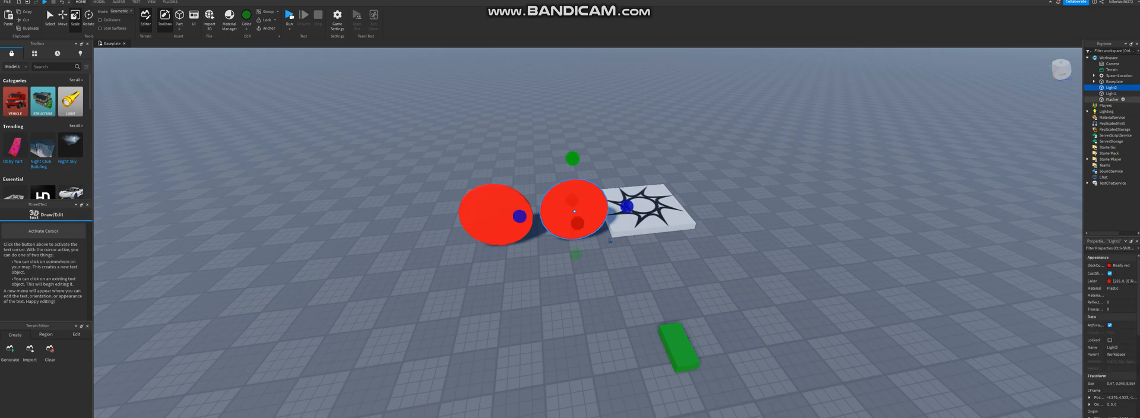
{"action": "left_click", "coordinate": [1113, 98]}
- Add a Script under Flasher and replace the print line with an empty while true do ... end loop
{"action": "left_click", "coordinate": [1123, 98]}
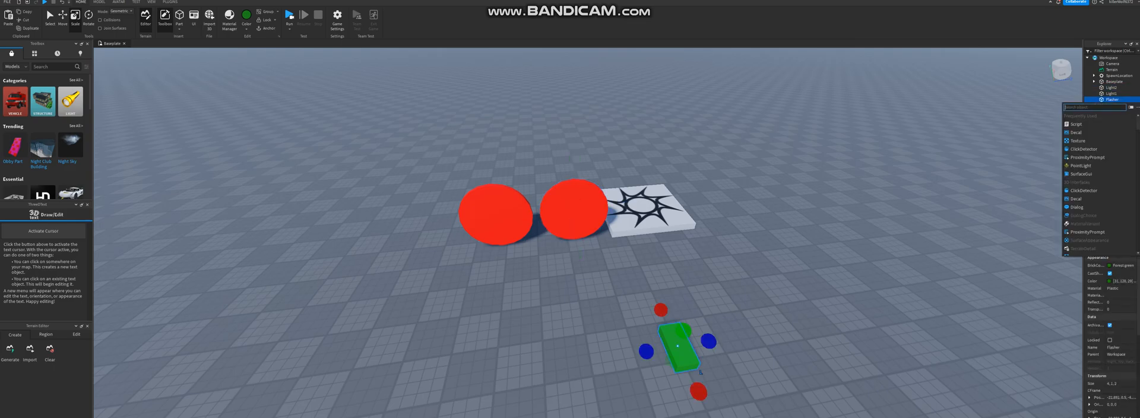
{"action": "left_click", "coordinate": [1076, 124]}
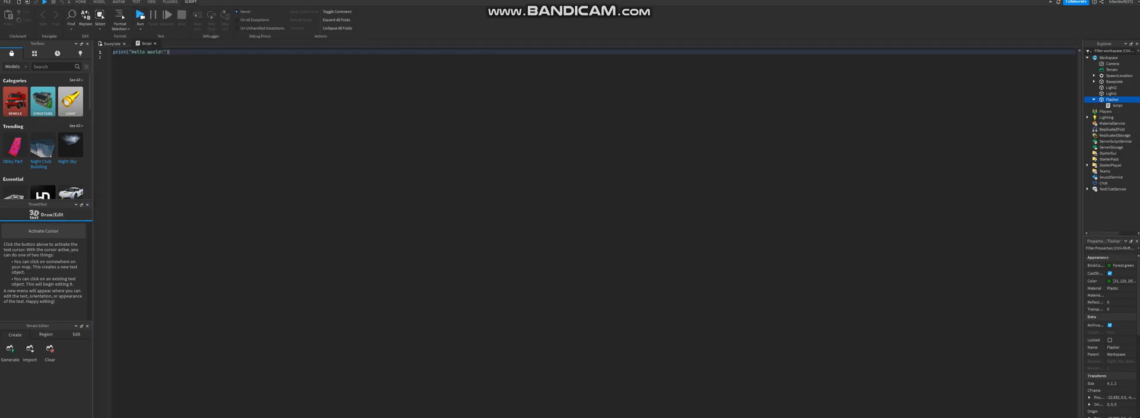
{"action": "key", "text": "BackSpace"}
{"action": "key", "text": "BackSpace"}
{"action": "key", "text": "BackSpace"}
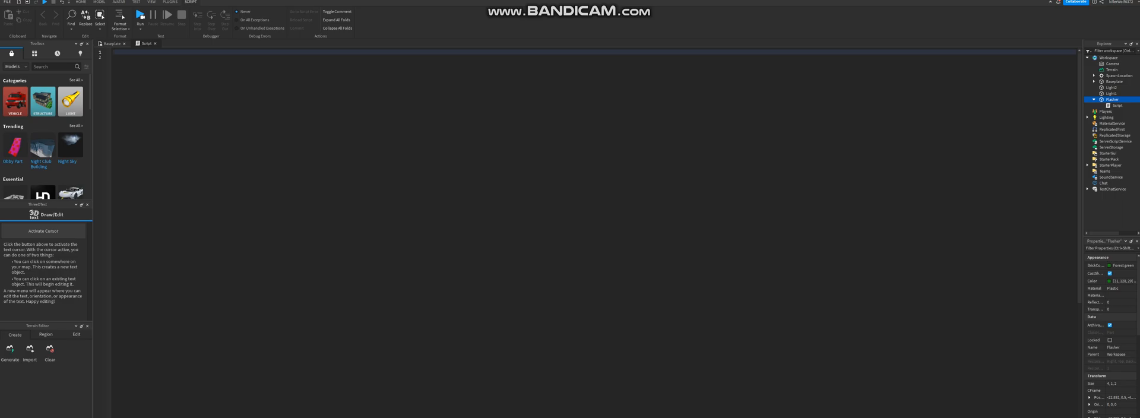
{"action": "type", "text": "while true "}
{"action": "type", "text": "do"}
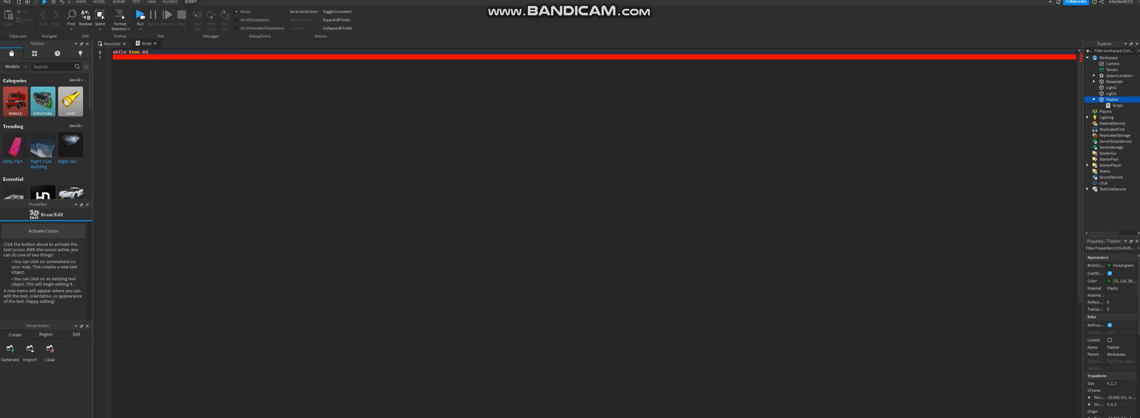
{"action": "key", "text": "Return"}
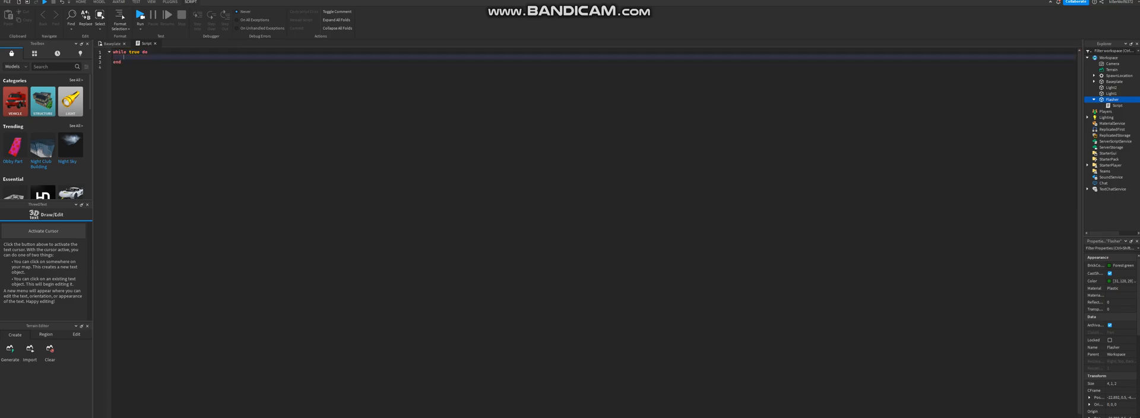
{"action": "key", "text": "Down"}
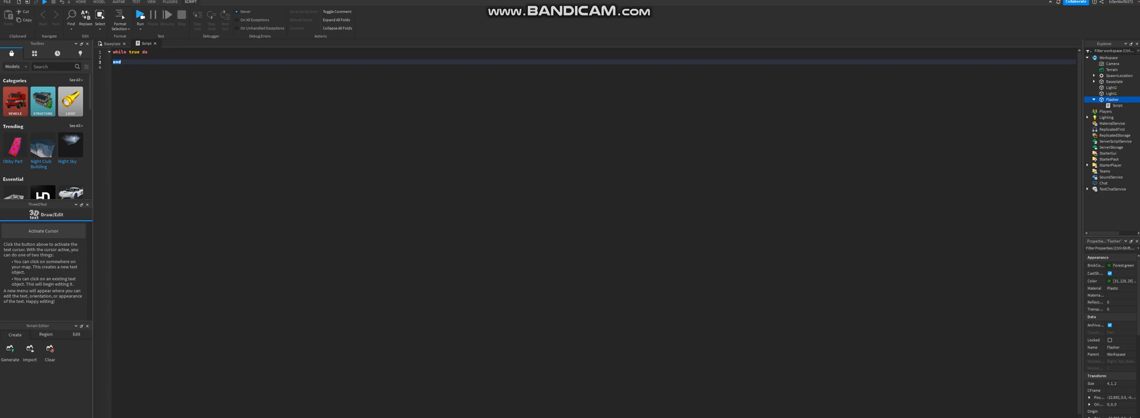
{"action": "key", "text": "Right"}
{"action": "key", "text": "Up"}
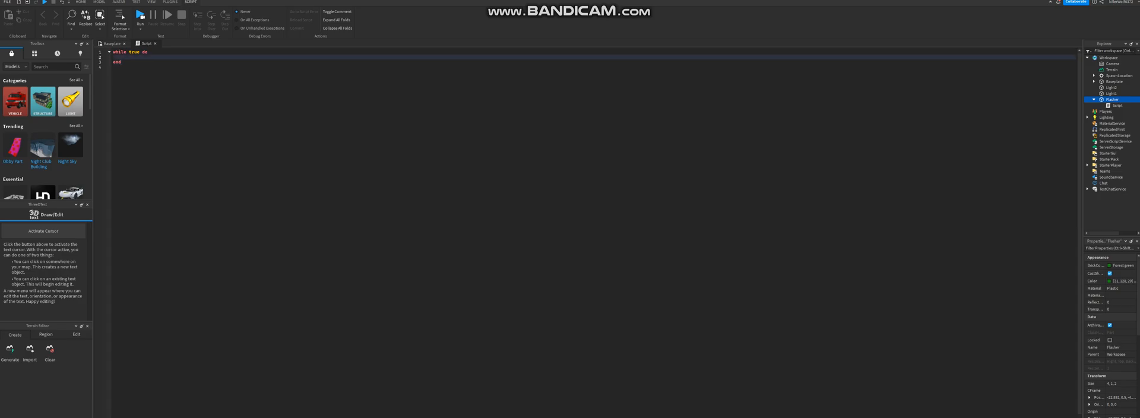
{"action": "type", "text": "script.p"}
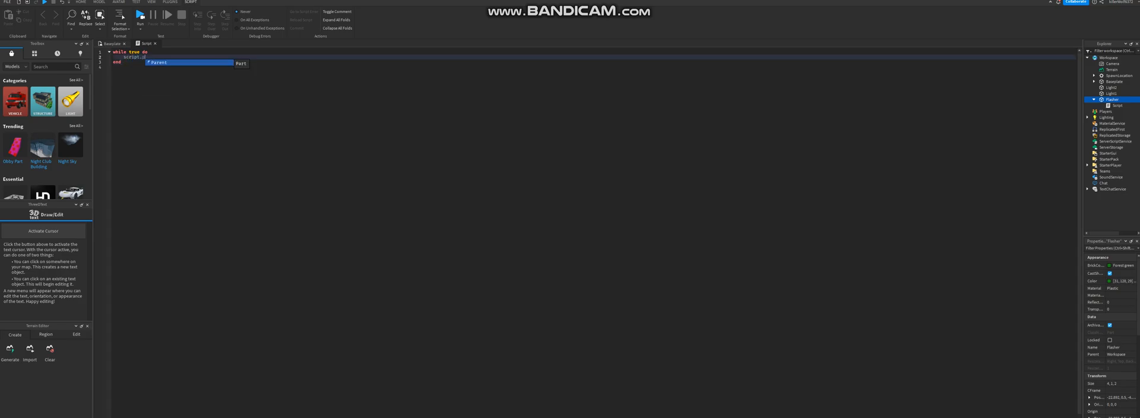
{"action": "type", "text": "arent"}
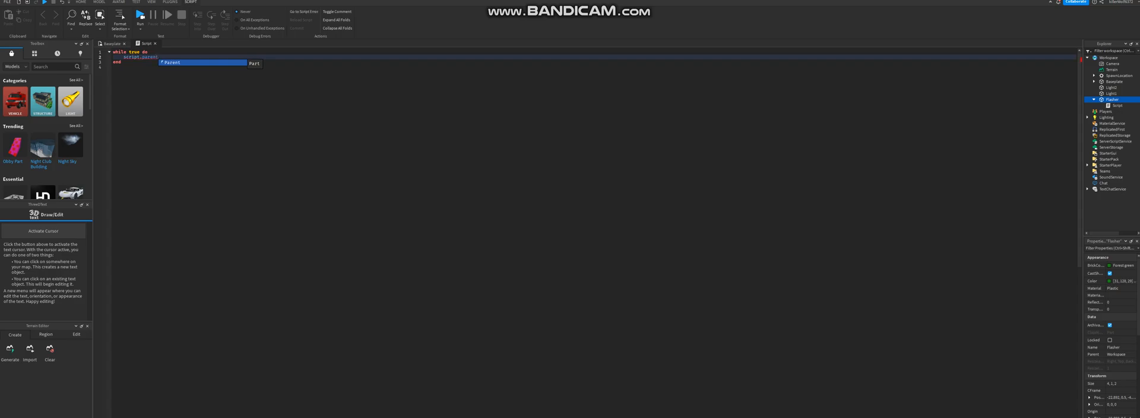
- Write script.Parent.Parent.Light1.Material="Neon" in the loop body and copy that line
{"action": "key", "text": "Tab"}
{"action": "type", "text": ".p"}
{"action": "key", "text": "Tab"}
{"action": "type", "text": "."}
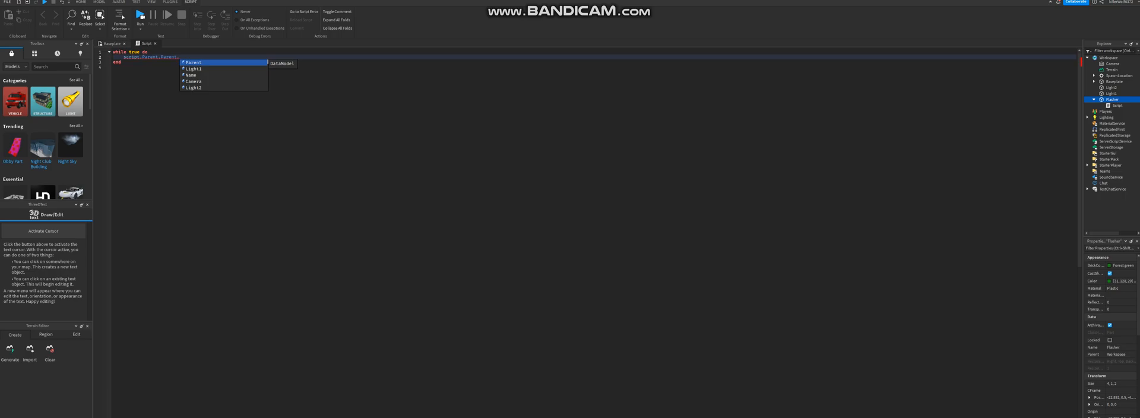
{"action": "type", "text": "L"}
{"action": "key", "text": "Tab"}
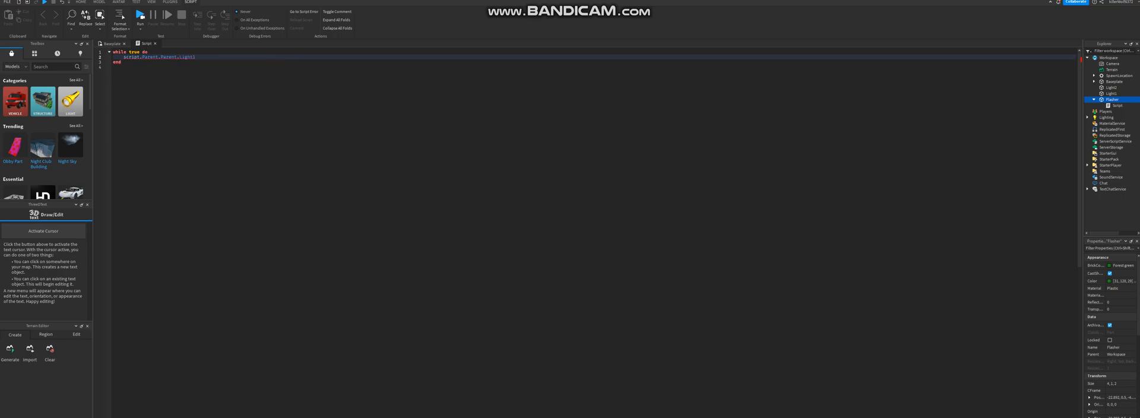
{"action": "type", "text": "."}
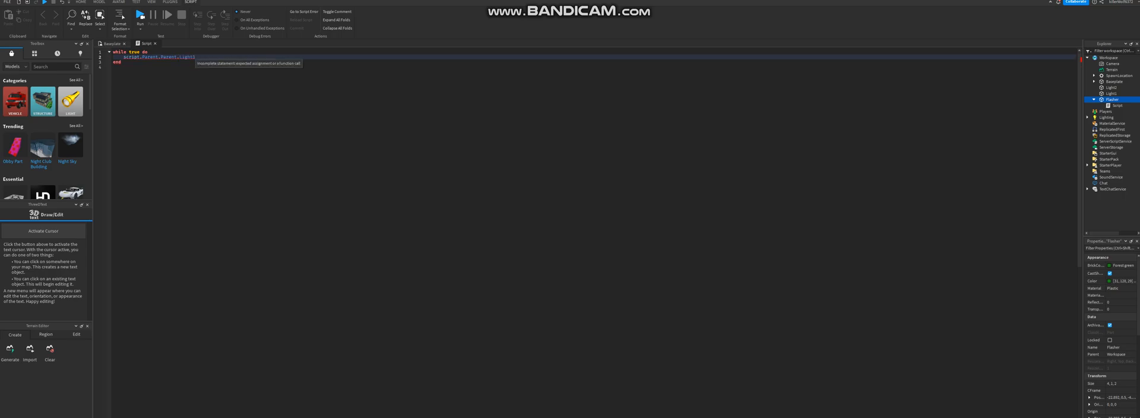
{"action": "type", "text": "Mater"}
{"action": "key", "text": "Tab"}
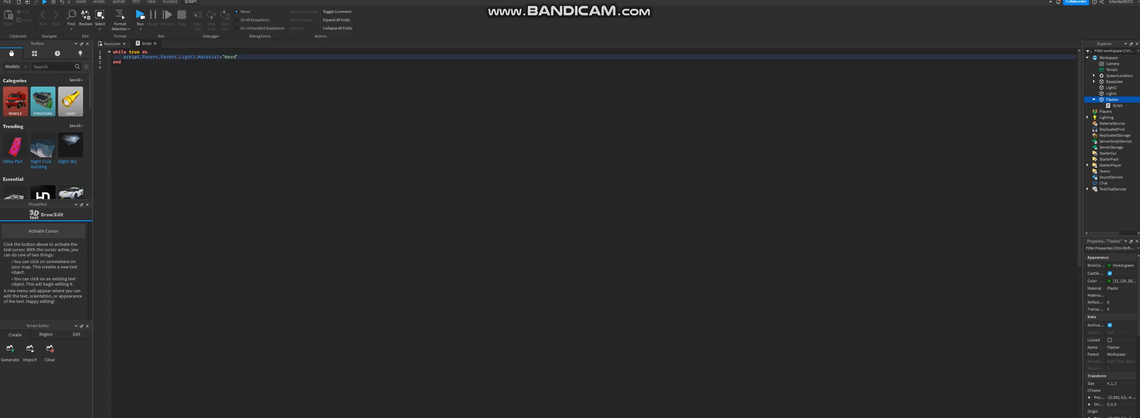
{"action": "left_click_drag", "start_coordinate": [123, 57], "coordinate": [238, 57]}
{"action": "right_click", "coordinate": [220, 54]}
{"action": "left_click", "coordinate": [233, 85]}
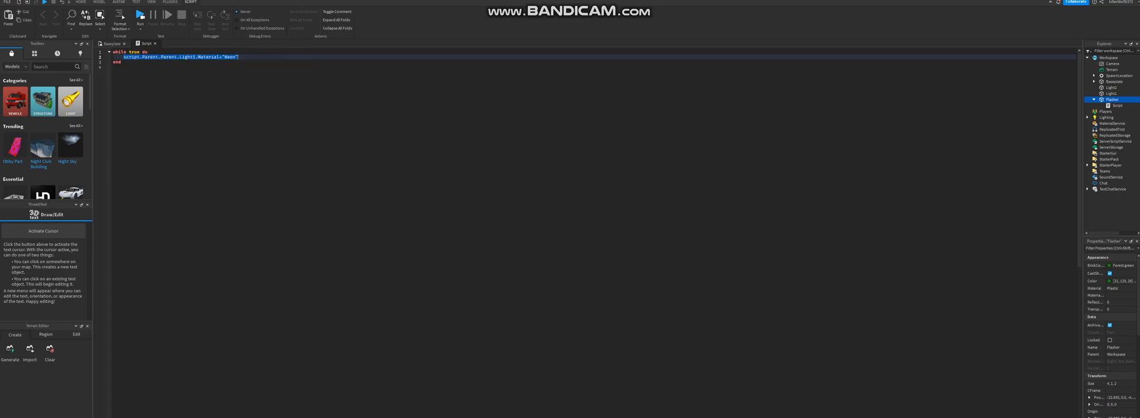
- Paste the line as line 3 and change it to set Light2's material to "Plastic"
{"action": "key", "text": "End"}
{"action": "key", "text": "Return"}
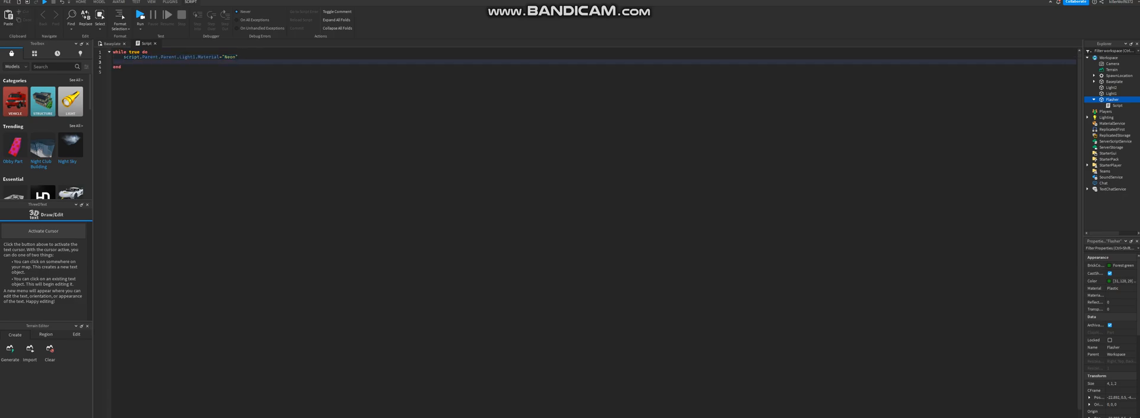
{"action": "right_click", "coordinate": [144, 62]}
{"action": "left_click", "coordinate": [174, 99]}
{"action": "key", "text": "BackSpace"}
{"action": "type", "text": "2"}
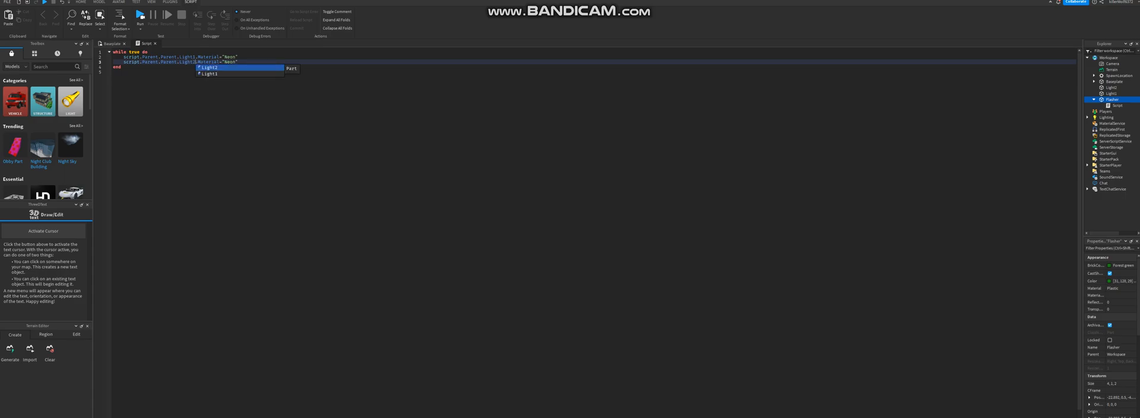
{"action": "key", "text": "Escape"}
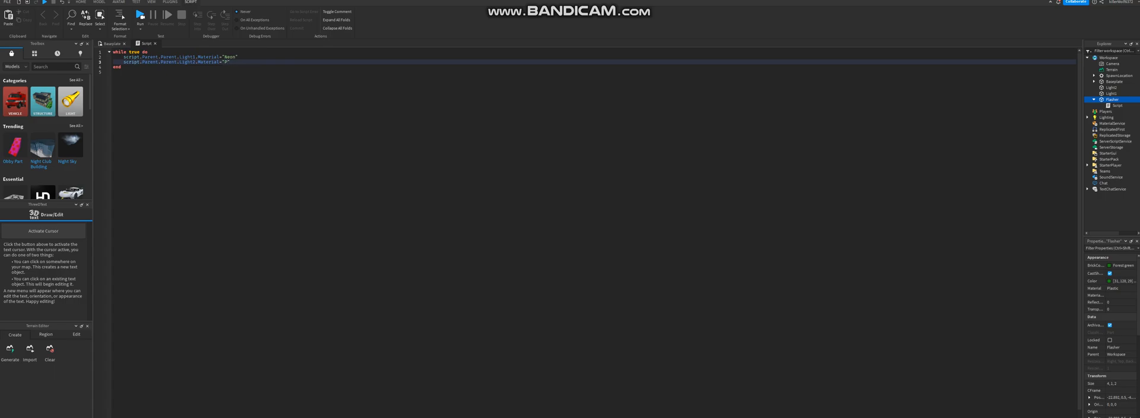
{"action": "type", "text": "lastic"}
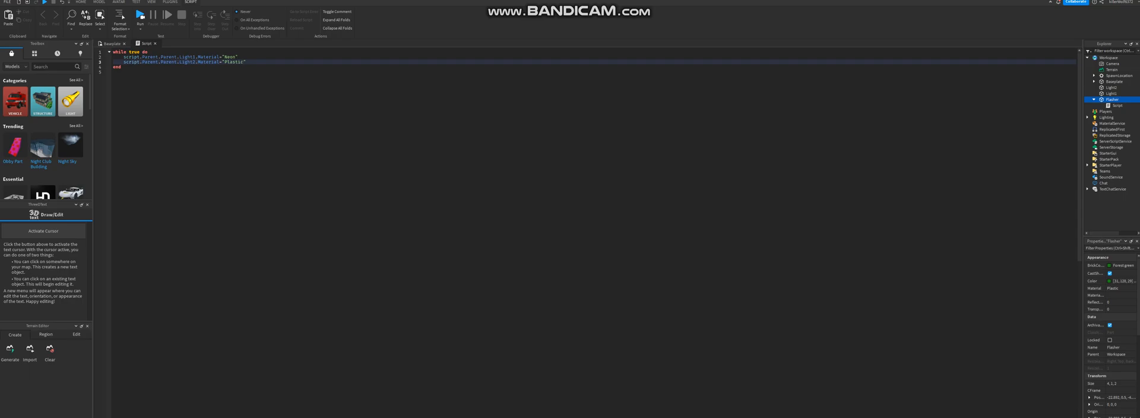
{"action": "type", "text": "\""}
- Add a wait(0.5) line after the Light2 line inside the loop
{"action": "key", "text": "Return"}
{"action": "type", "text": "wait("}
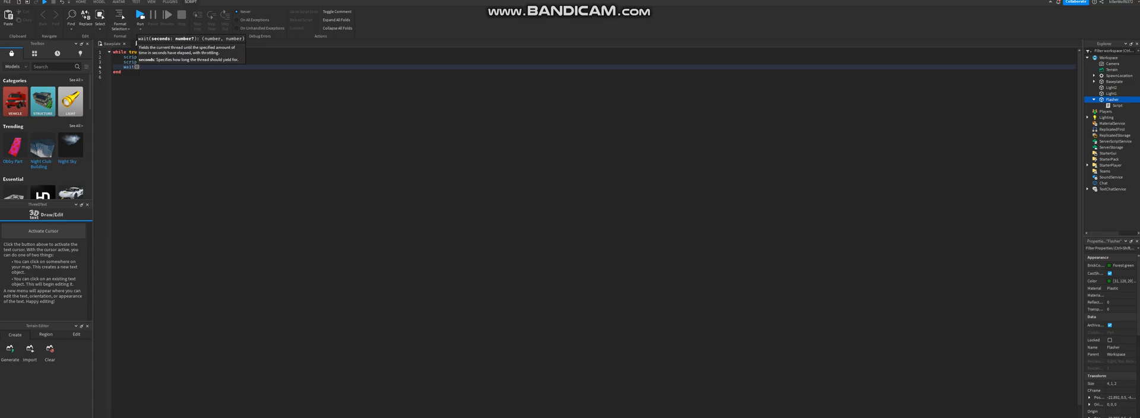
{"action": "type", "text": "0."}
{"action": "key", "text": "Return"}
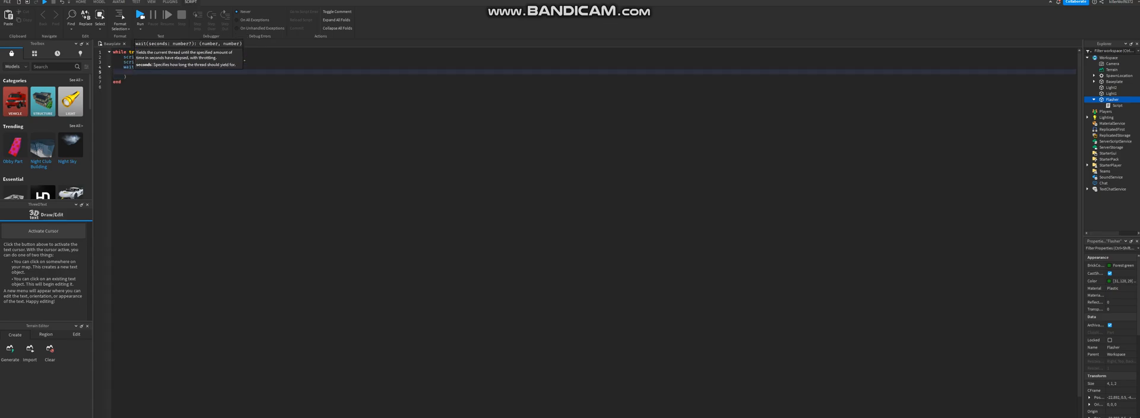
{"action": "key", "text": "BackSpace"}
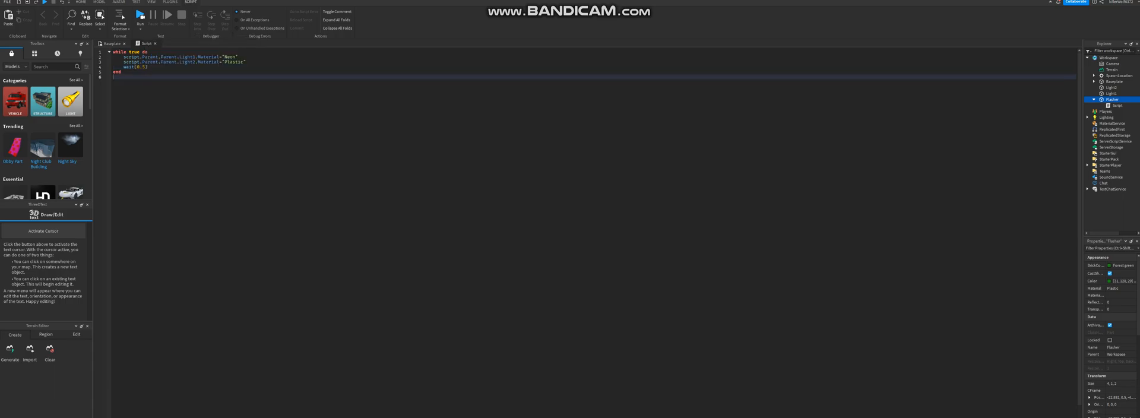
{"action": "key", "text": "Up"}
{"action": "key", "text": "Up"}
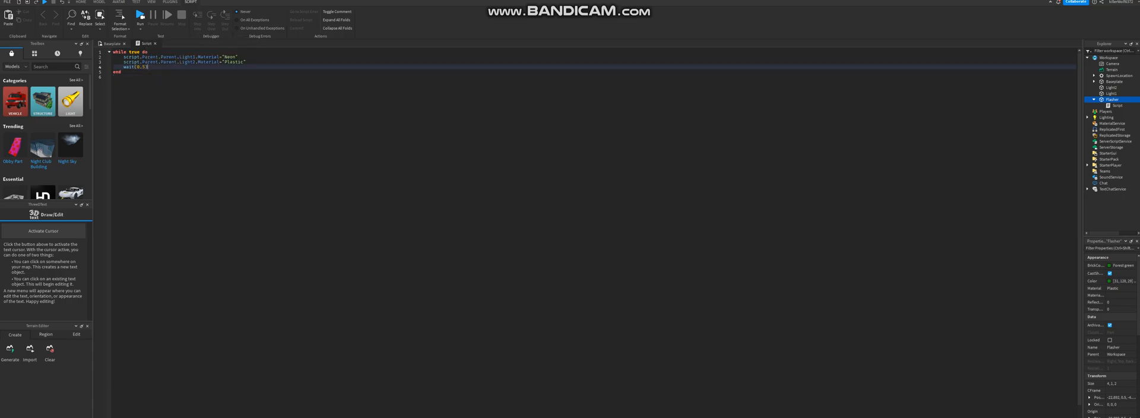
{"action": "key", "text": "shift+Up"}
{"action": "key", "text": "shift+Up"}
- Copy the three loop lines and paste them below the first wait
{"action": "right_click", "coordinate": [174, 68]}
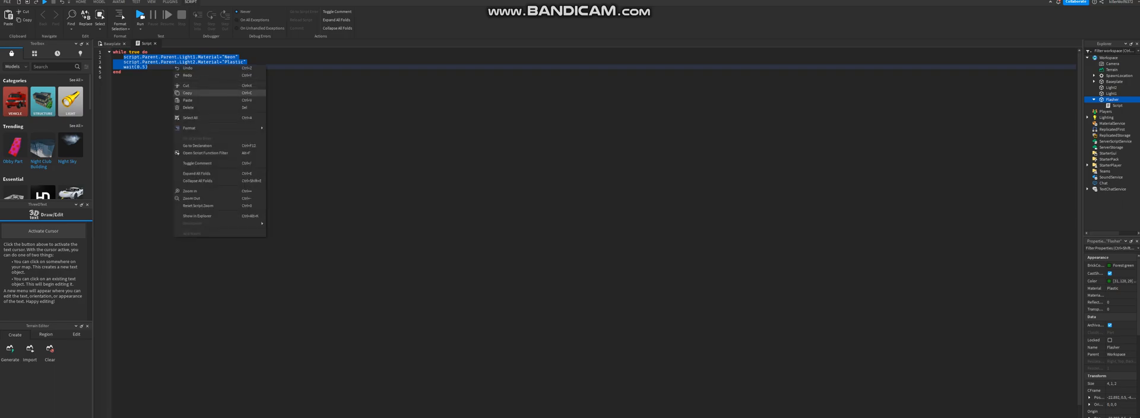
{"action": "left_click", "coordinate": [205, 89]}
{"action": "key", "text": "Return"}
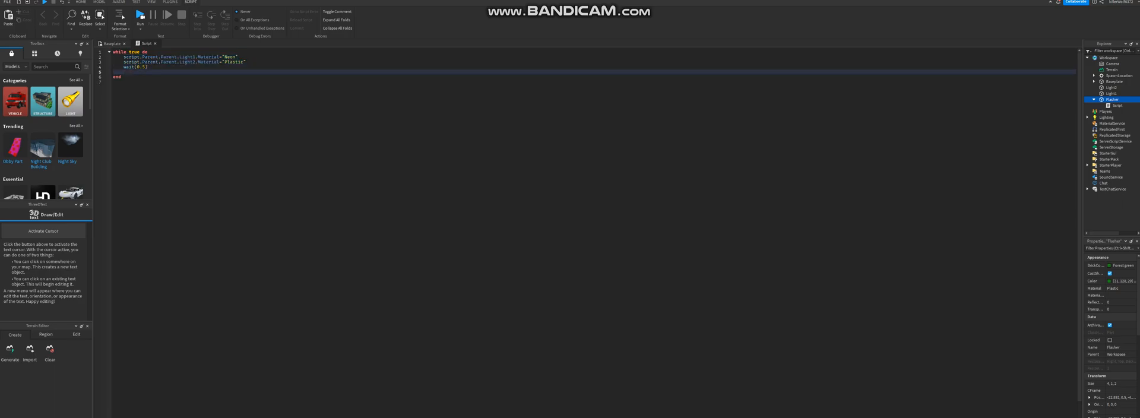
{"action": "right_click", "coordinate": [131, 75]}
{"action": "left_click", "coordinate": [156, 110]}
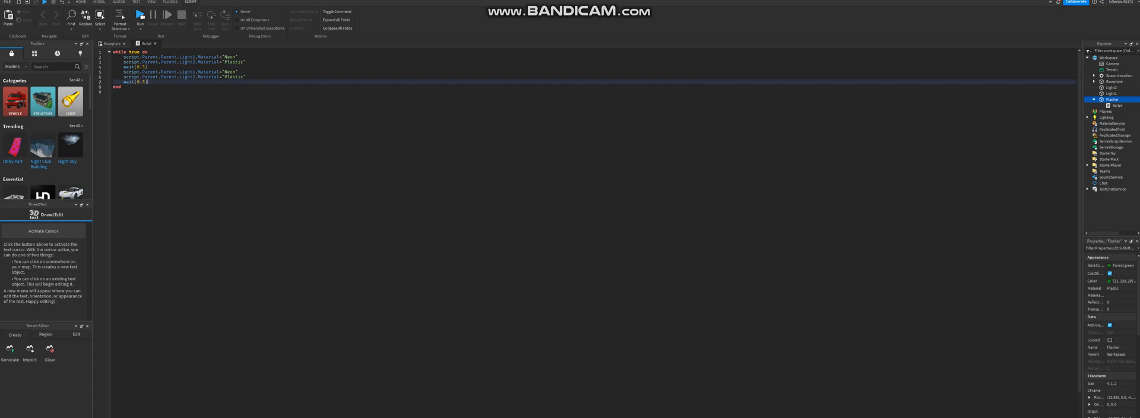
- Swap the pasted lines so Light1 becomes Plastic and Light2 becomes Neon
{"action": "key", "text": "Up"}
{"action": "key", "text": "Up"}
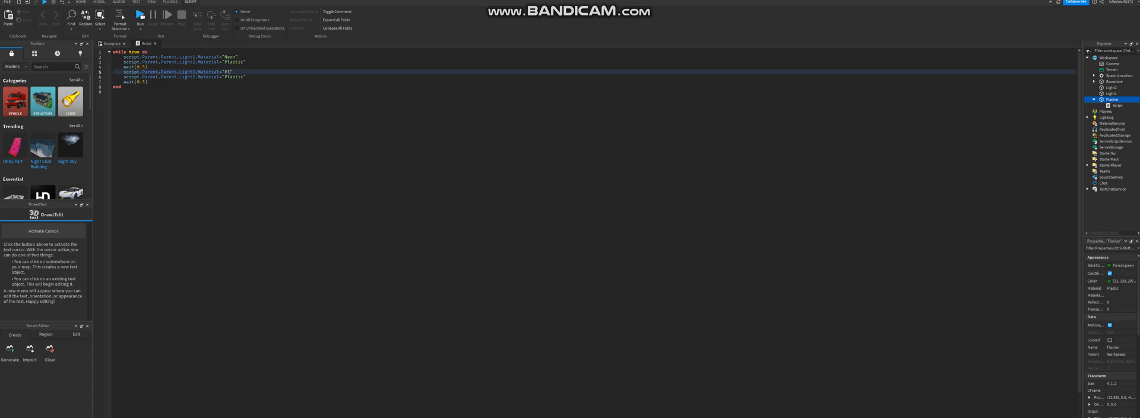
{"action": "key", "text": "Caps_Lock"}
{"action": "type", "text": "A"}
{"action": "key", "text": "Caps_Lock"}
{"action": "type", "text": "astic"}
{"action": "key", "text": "Down"}
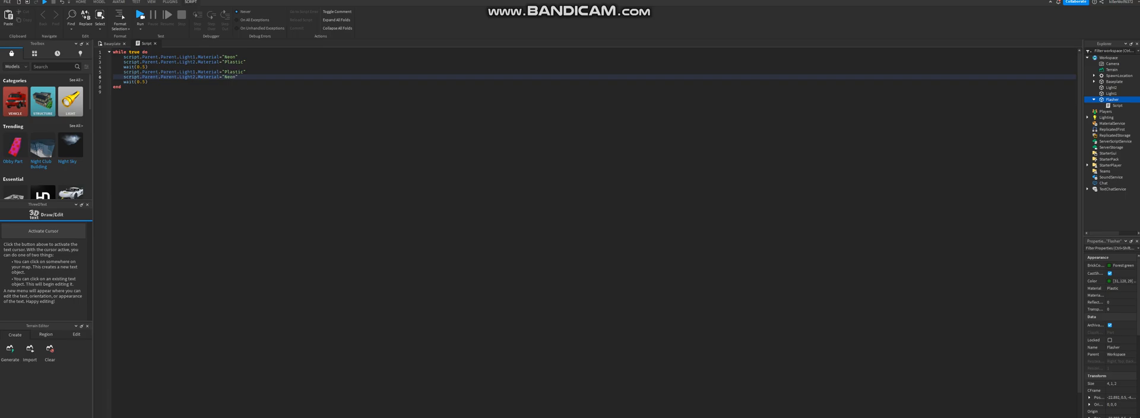
- Tidy the loop's line breaks and set the second wait to 0.5 seconds
{"action": "key", "text": "Down"}
{"action": "key", "text": "Down"}
{"action": "key", "text": "End"}
{"action": "key", "text": "Return"}
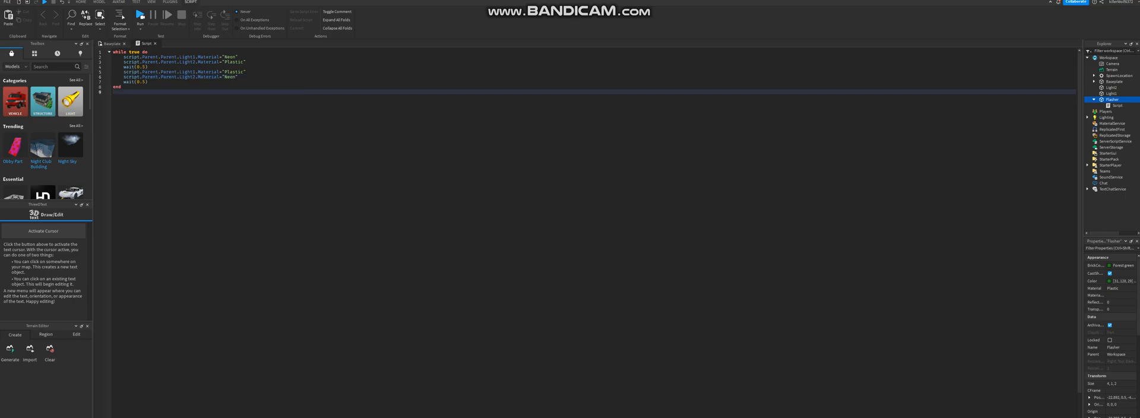
{"action": "key", "text": "Up"}
{"action": "key", "text": "Up"}
{"action": "key", "text": "Up"}
{"action": "key", "text": "End"}
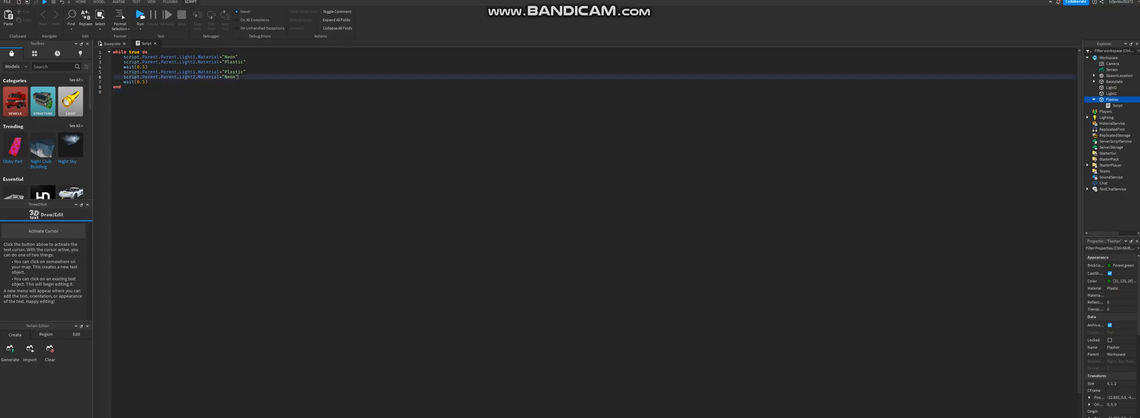
{"action": "key", "text": "Down"}
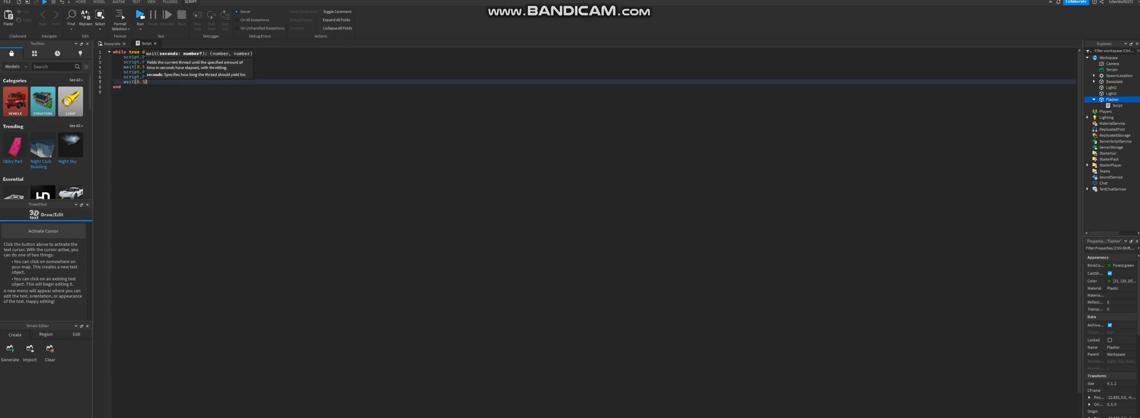
{"action": "key", "text": "BackSpace"}
{"action": "type", "text": "9"}
{"action": "key", "text": "Down"}
{"action": "key", "text": "Down"}
- Return to the 3D scene and run a playtest so the red lights flash alternately
{"action": "left_click", "coordinate": [110, 43]}
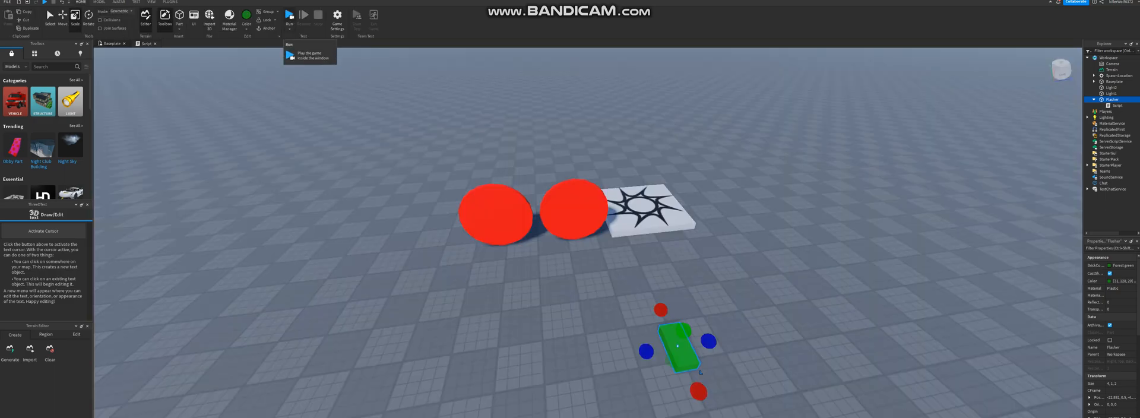
{"action": "left_click", "coordinate": [290, 18]}
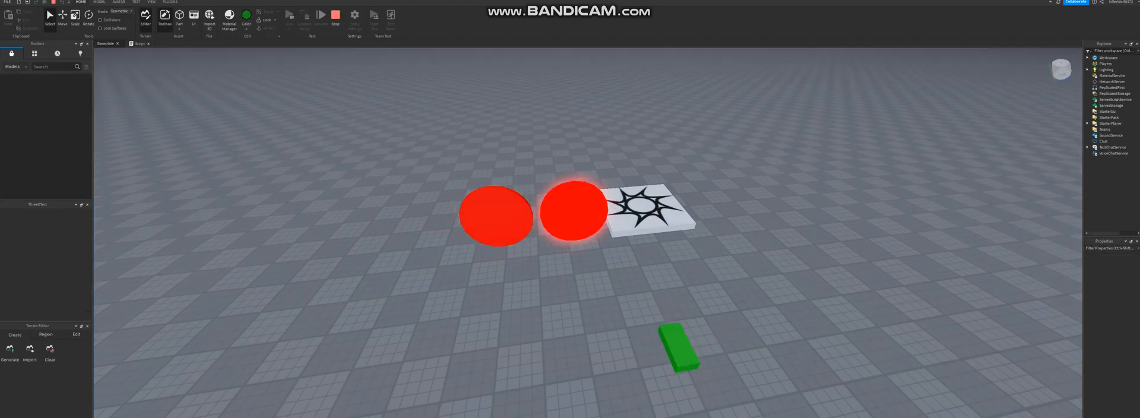